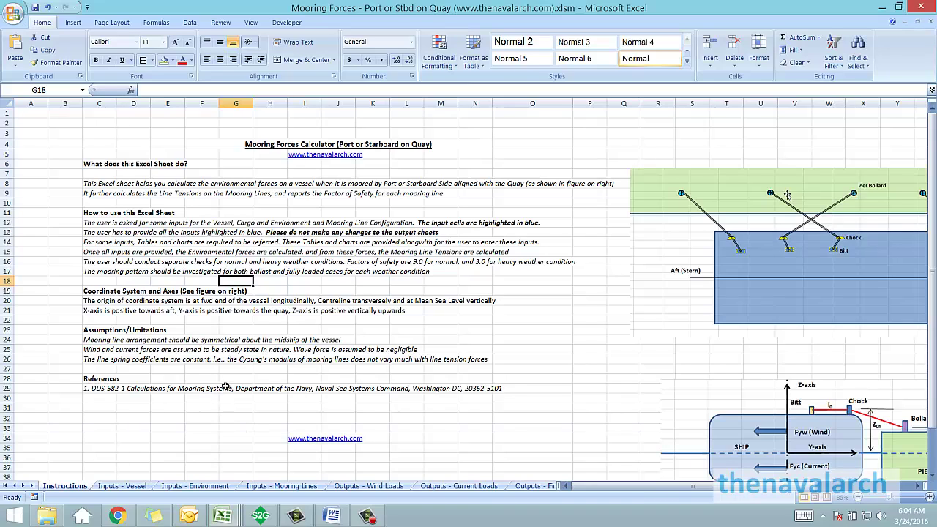
# Step: Scroll around the current sheet below the references to review its contents
pyautogui.click(90, 398)
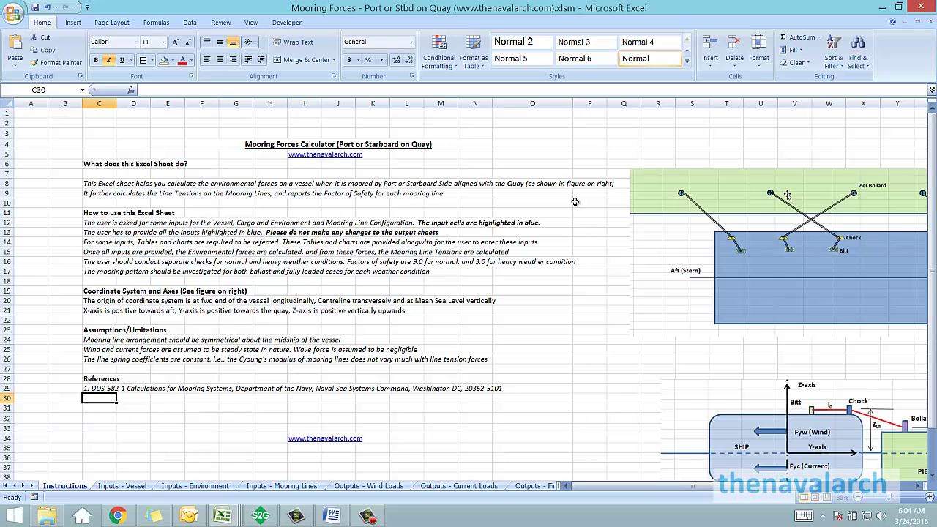
pyautogui.moveTo(681, 487); pyautogui.dragTo(708, 411)
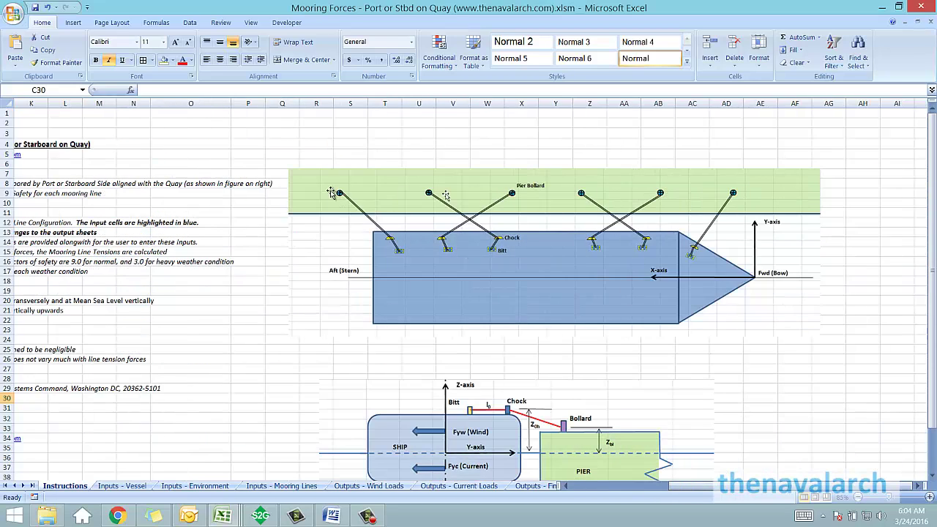
pyautogui.hscroll(-5, 257, 107)
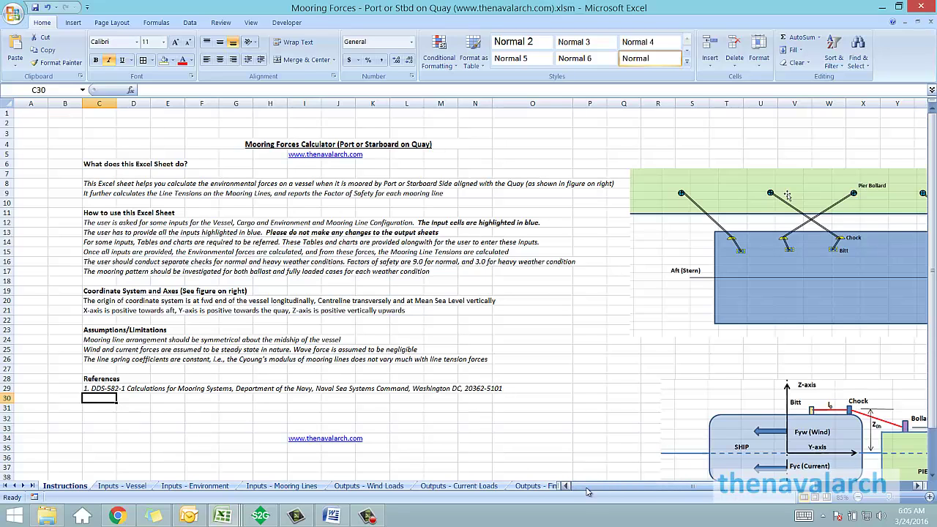
pyautogui.moveTo(588, 492); pyautogui.dragTo(684, 492)
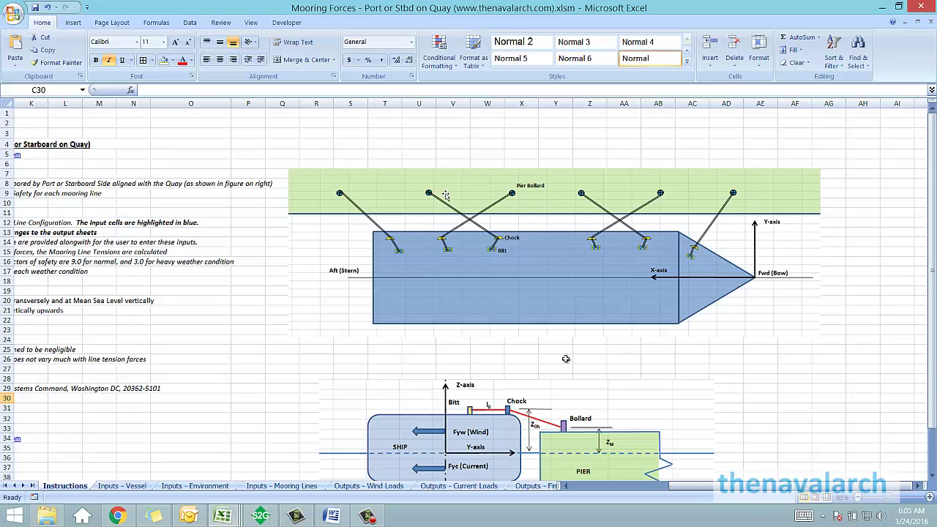
pyautogui.scroll(-4, 512, 351)
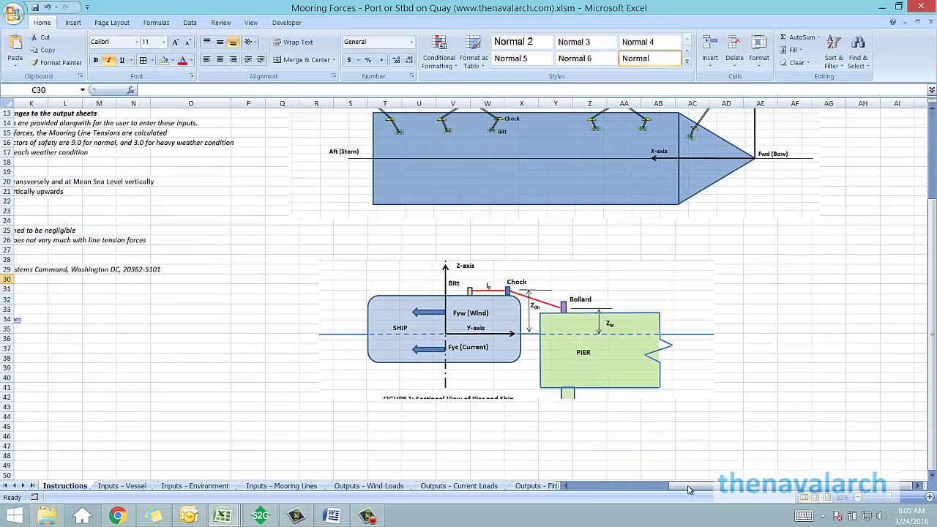
pyautogui.moveTo(692, 491); pyautogui.dragTo(586, 491)
pyautogui.scroll(4, 216, 293)
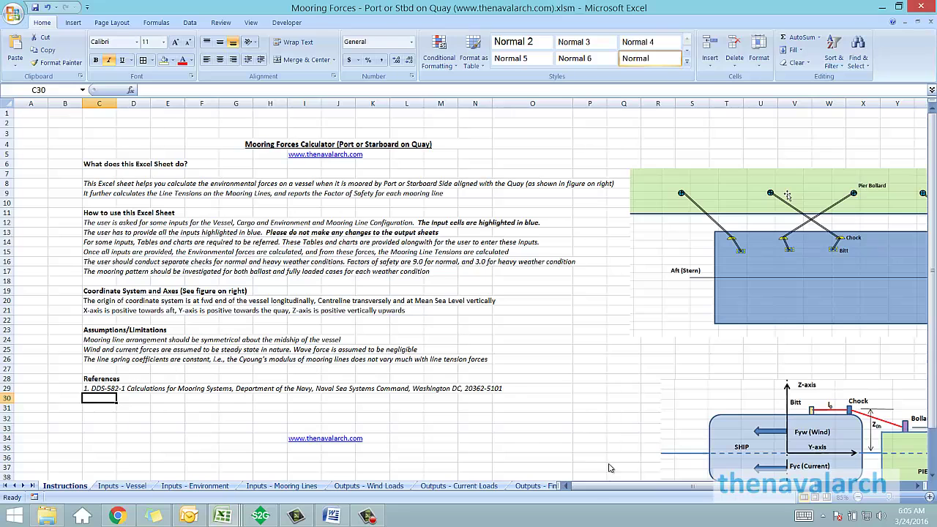
pyautogui.moveTo(566, 486); pyautogui.dragTo(611, 485)
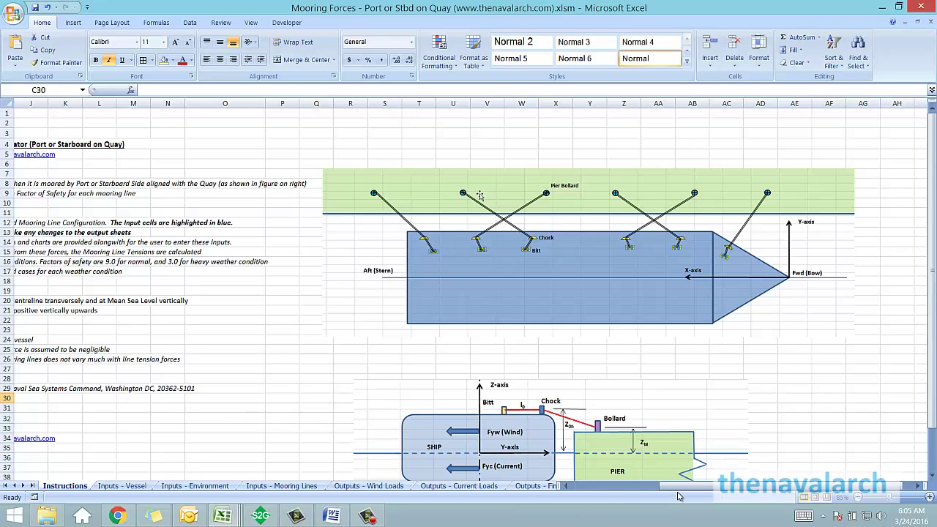
pyautogui.moveTo(691, 488); pyautogui.dragTo(691, 489)
pyautogui.moveTo(675, 488); pyautogui.dragTo(538, 470)
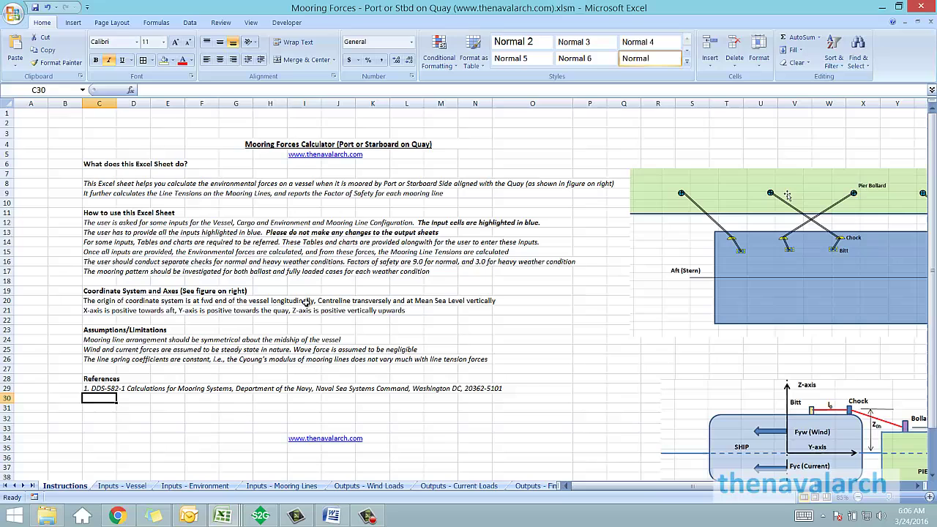
# Step: Open the Inputs - Vessel sheet and inspect the side projected wind area formula in E23
pyautogui.click(122, 486)
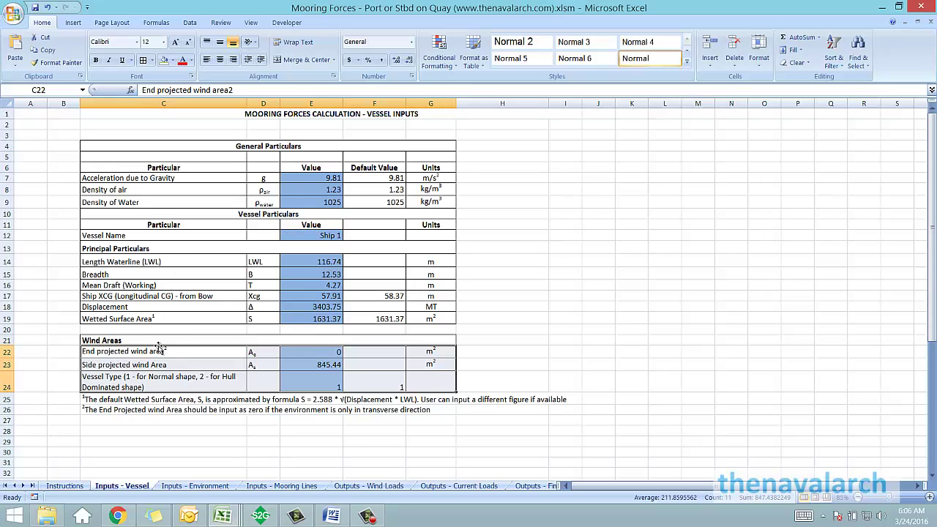
pyautogui.click(306, 362)
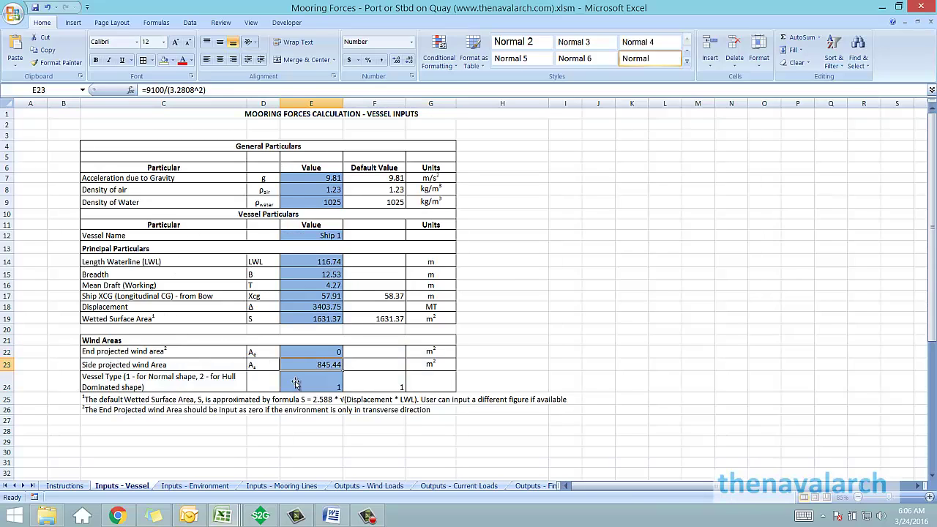
# Step: Open the Inputs - Environment sheet and select the Water Depth label in B10
pyautogui.click(195, 486)
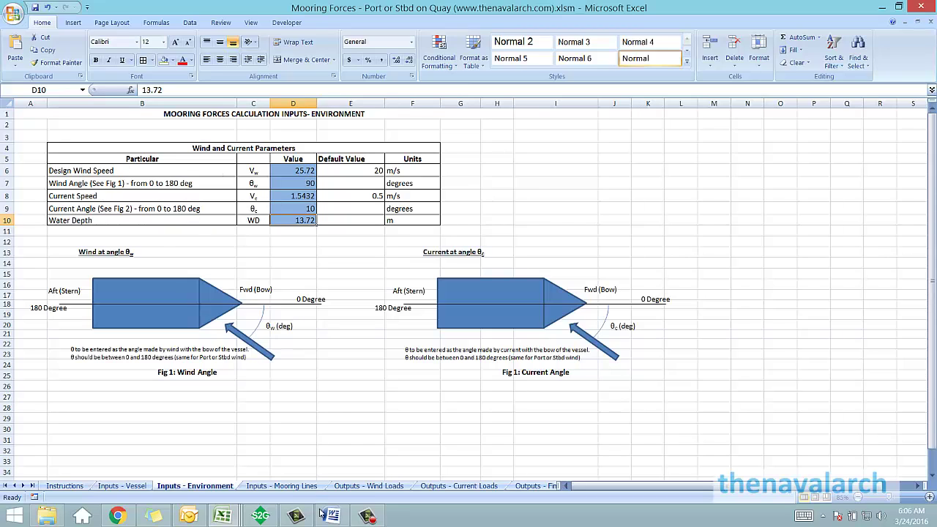
pyautogui.click(107, 223)
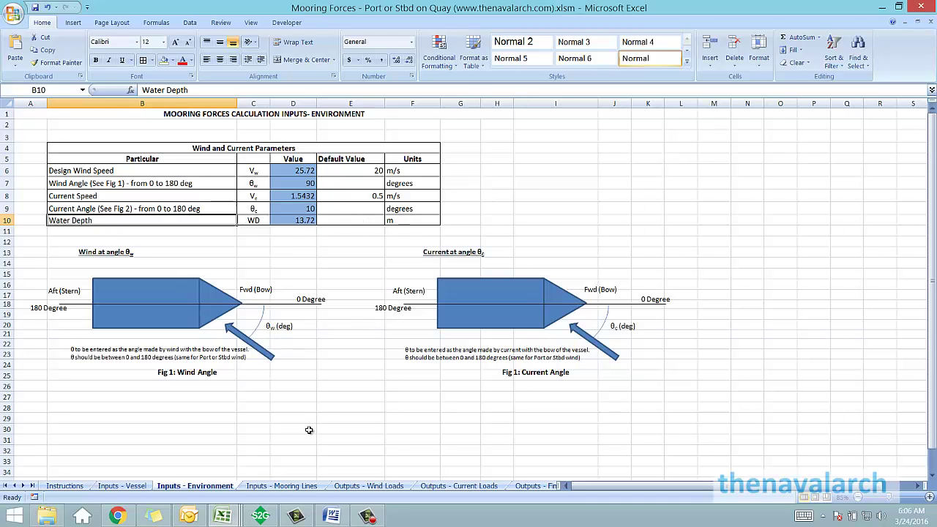
# Step: Open the Inputs - Mooring Lines sheet and scroll through the nine-line table and pier/ship figures
pyautogui.click(281, 486)
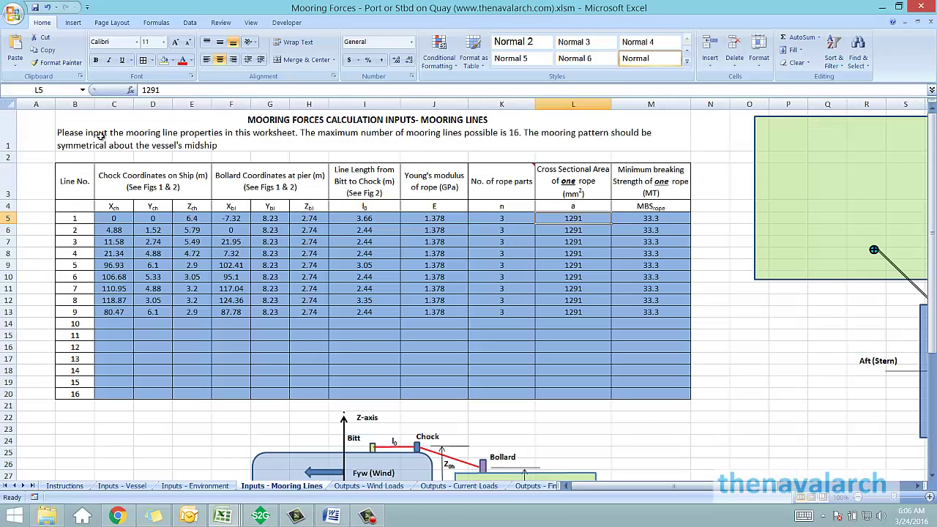
pyautogui.scroll(-3, 461, 405)
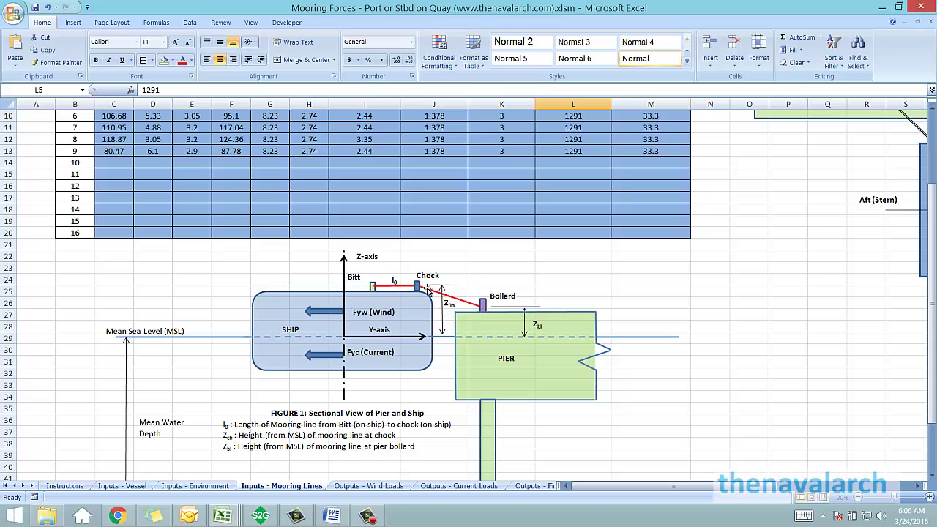
pyautogui.scroll(3, 462, 301)
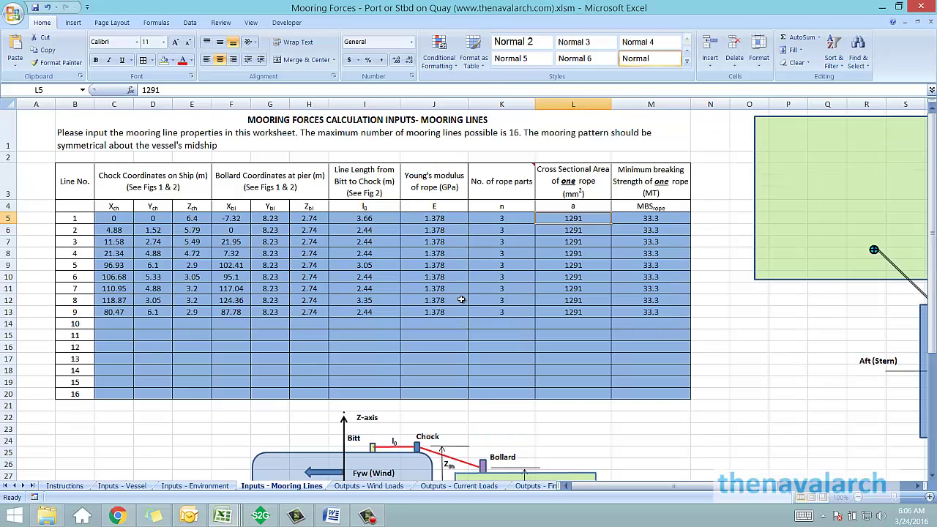
pyautogui.scroll(-3, 281, 336)
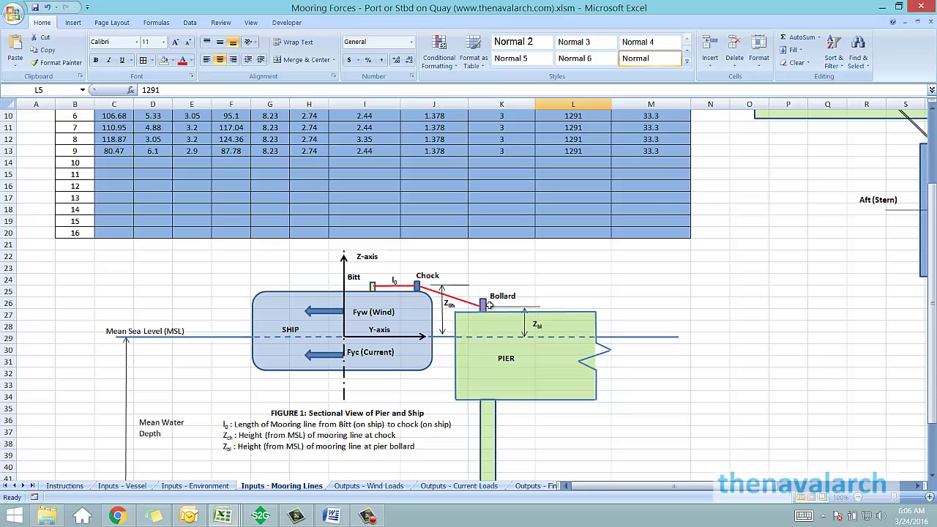
pyautogui.scroll(3, 488, 303)
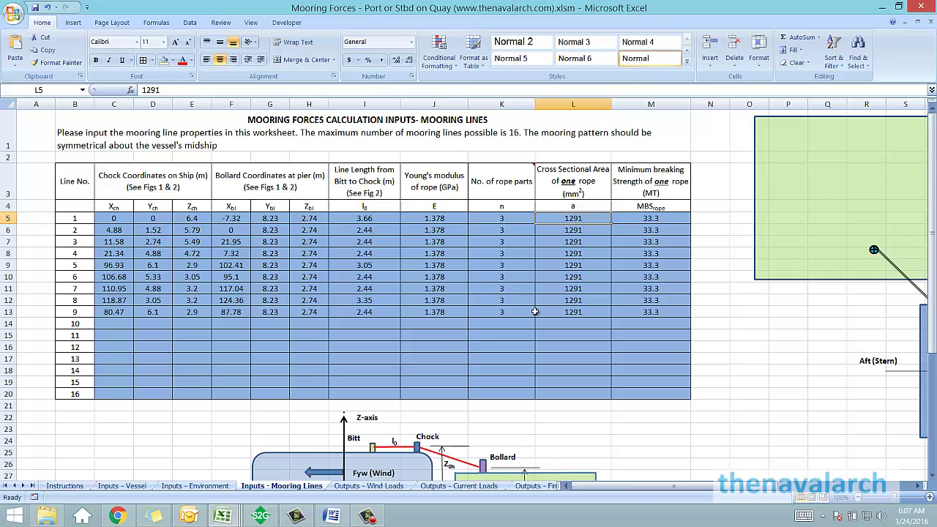
pyautogui.scroll(-4, 598, 314)
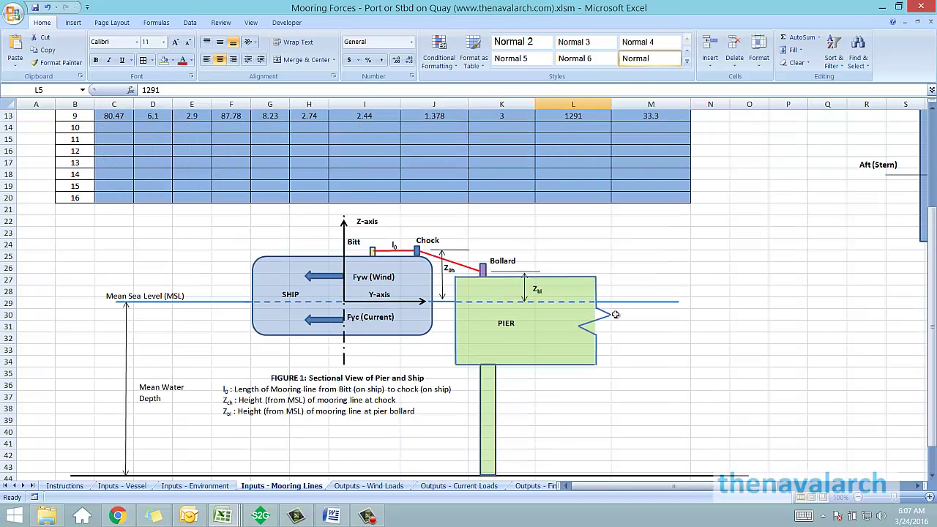
pyautogui.scroll(-3, 615, 314)
pyautogui.scroll(7, 616, 317)
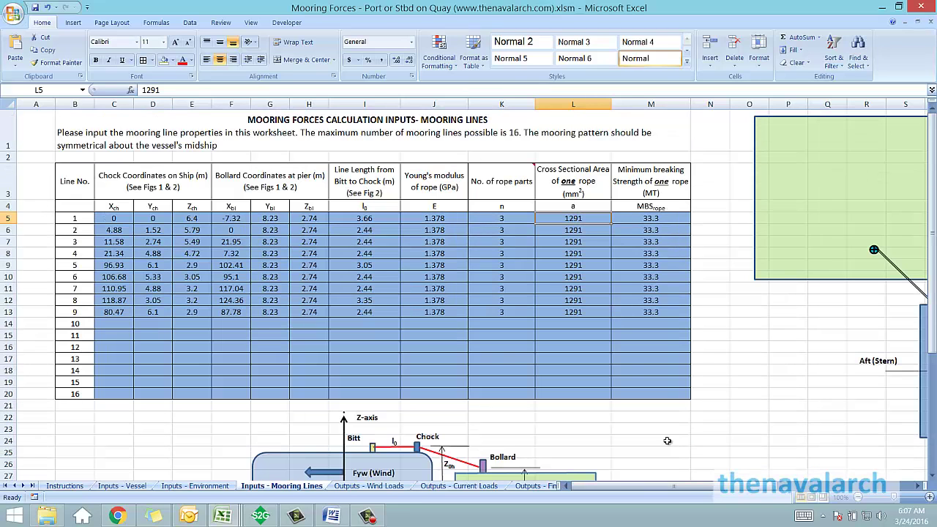
pyautogui.hscroll(5, 675, 488)
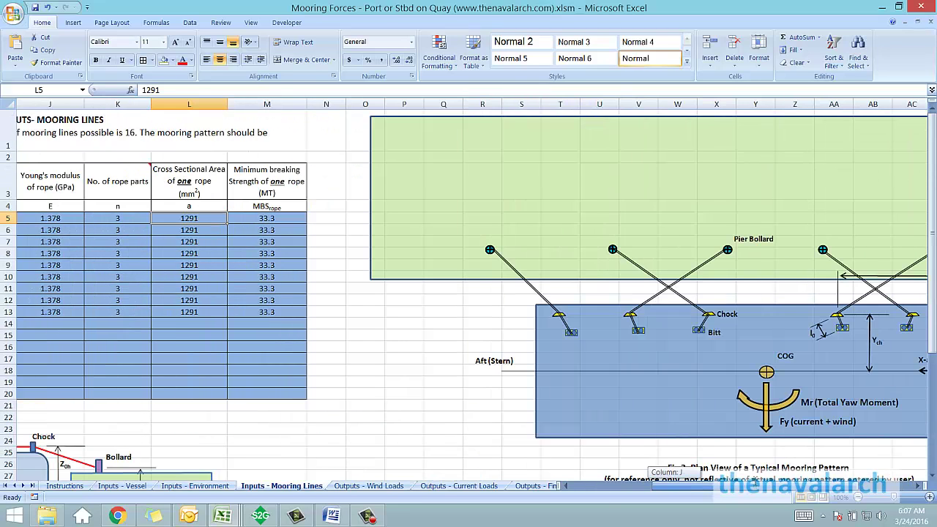
# Step: Open the Outputs - Wind Loads sheet and scroll through its Basic Parameters table and coefficient charts
pyautogui.click(369, 486)
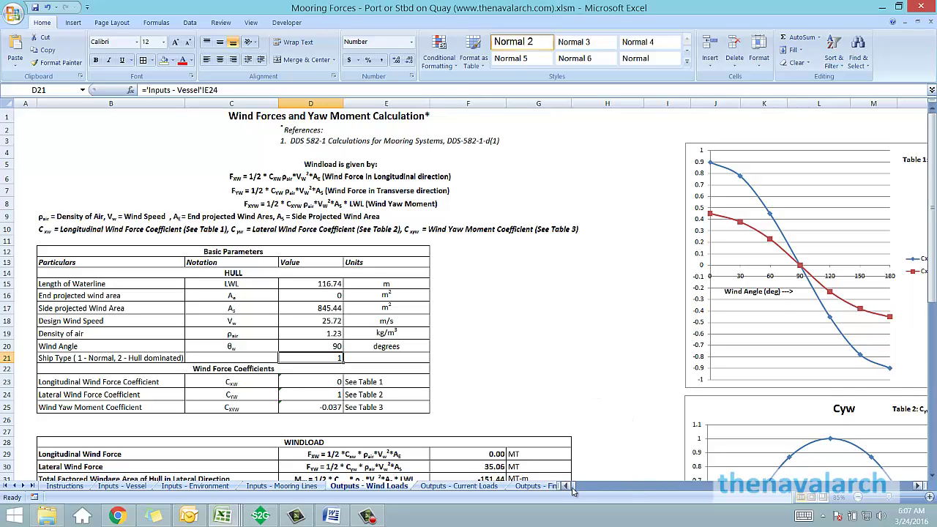
pyautogui.moveTo(574, 492)
pyautogui.mouseDown()
pyautogui.moveTo(582, 492)
pyautogui.moveTo(573, 492)
pyautogui.mouseUp()
pyautogui.hscroll(5, 869, 469)
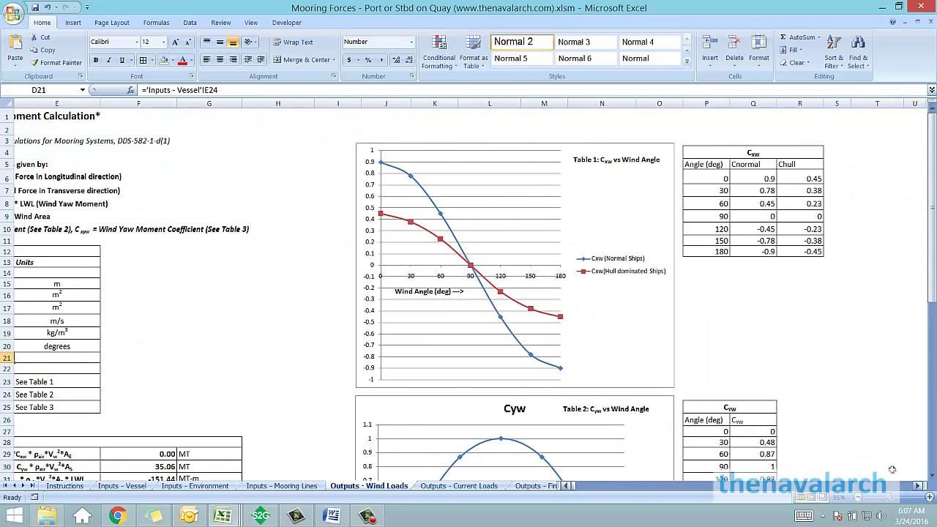
pyautogui.scroll(-14, 867, 453)
pyautogui.scroll(9, 761, 387)
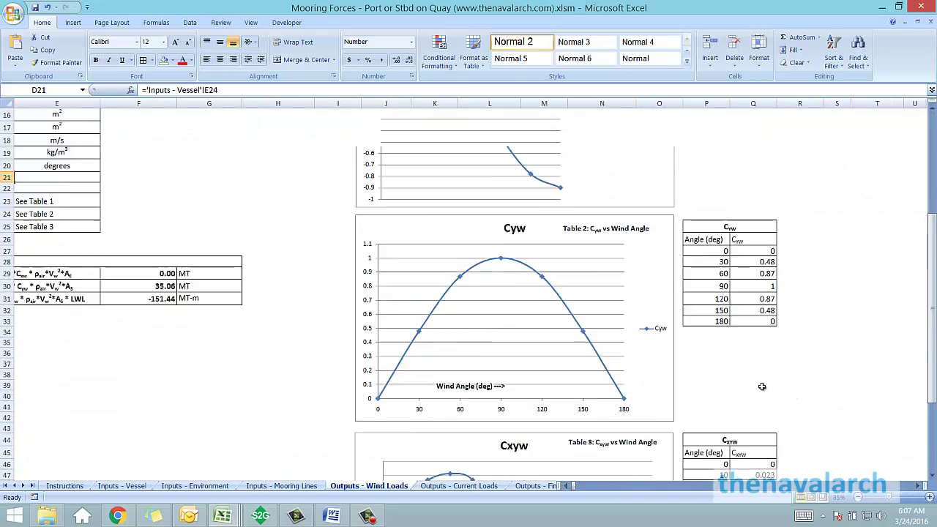
pyautogui.scroll(5, 761, 387)
pyautogui.click(569, 487)
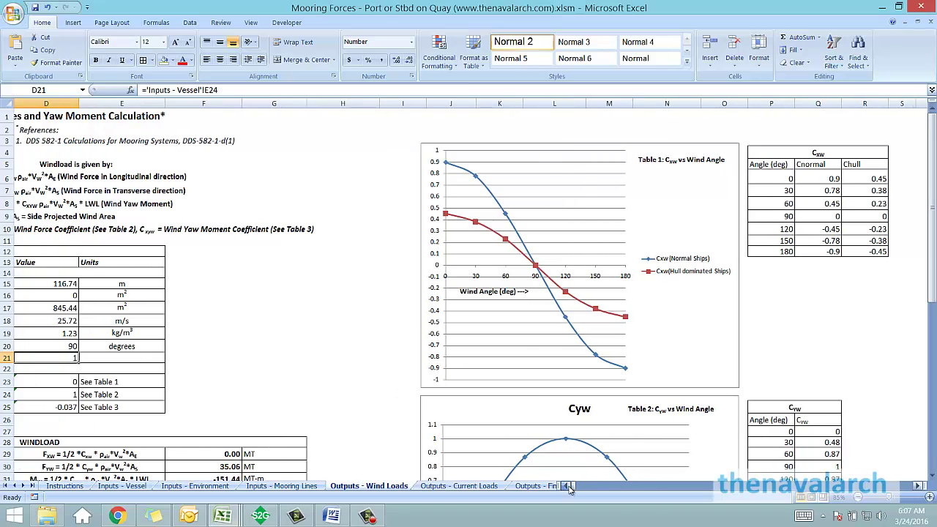
pyautogui.click(568, 487)
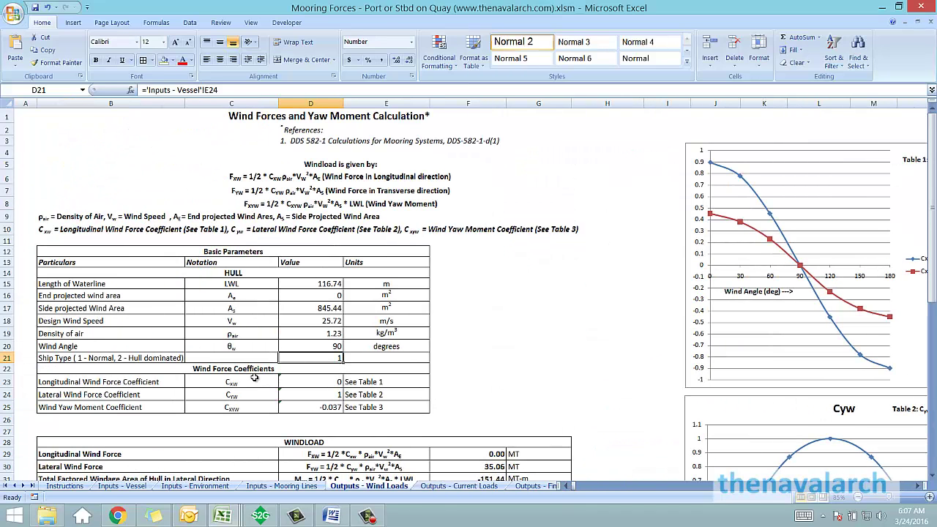
pyautogui.scroll(-4, 253, 376)
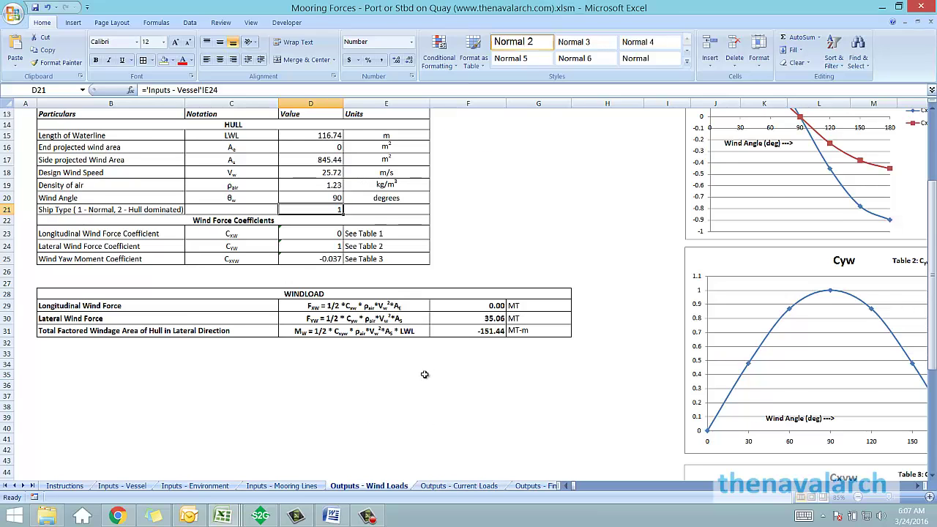
pyautogui.scroll(3, 447, 474)
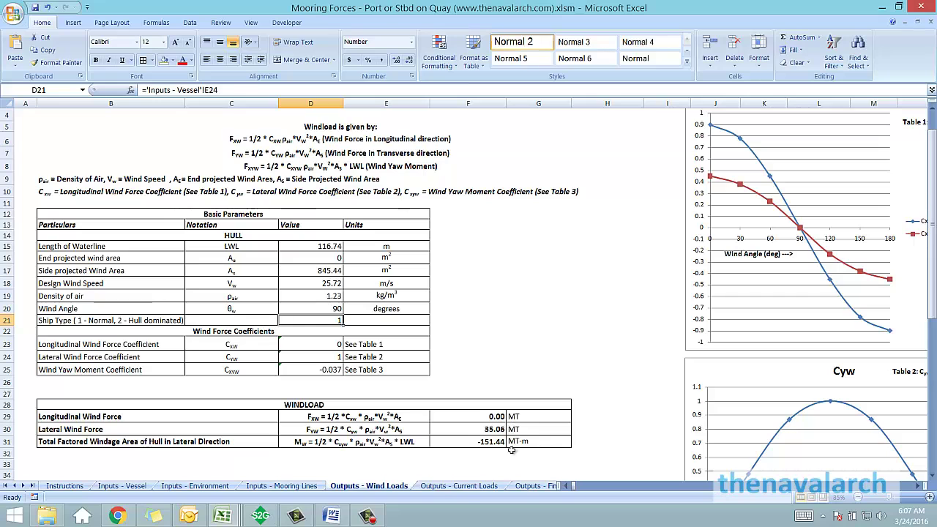
# Step: Open the Outputs - Current Loads sheet and review its Cxca table, chart and current forces calculation
pyautogui.click(452, 486)
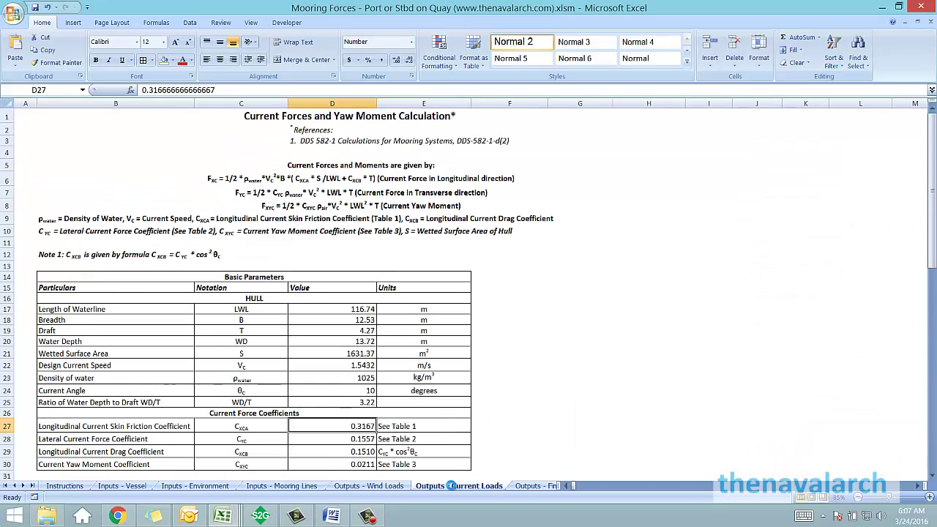
pyautogui.click(597, 489)
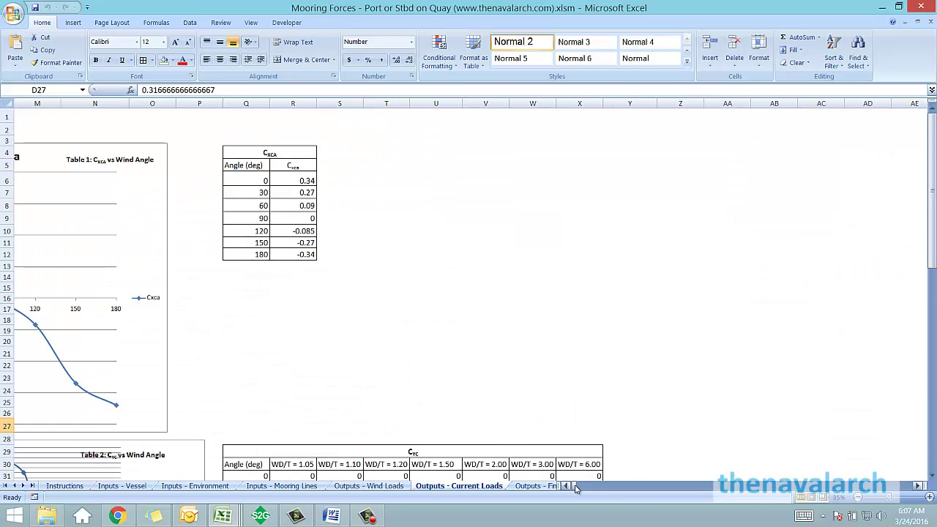
pyautogui.click(569, 486)
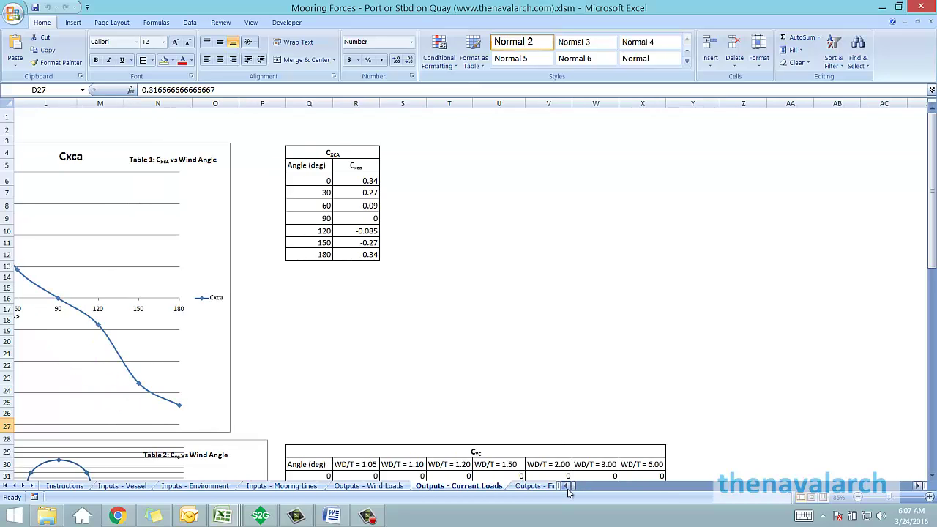
pyautogui.scroll(-5, 491, 341)
pyautogui.scroll(-15, 490, 334)
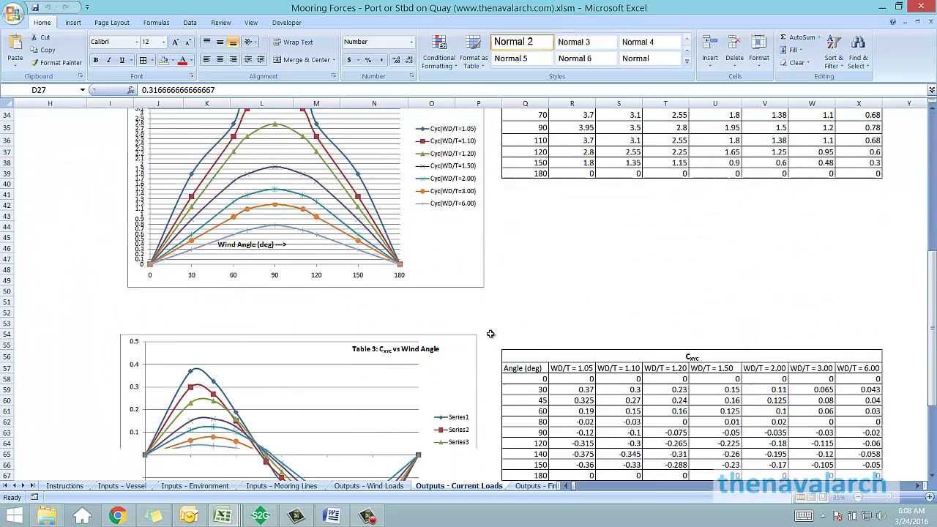
pyautogui.scroll(7, 490, 334)
pyautogui.scroll(14, 491, 334)
pyautogui.click(566, 487)
pyautogui.click(568, 487)
# Step: View the Final Forces results, then move to the Mooring Line Tensions sheet and check cell K8
pyautogui.click(530, 486)
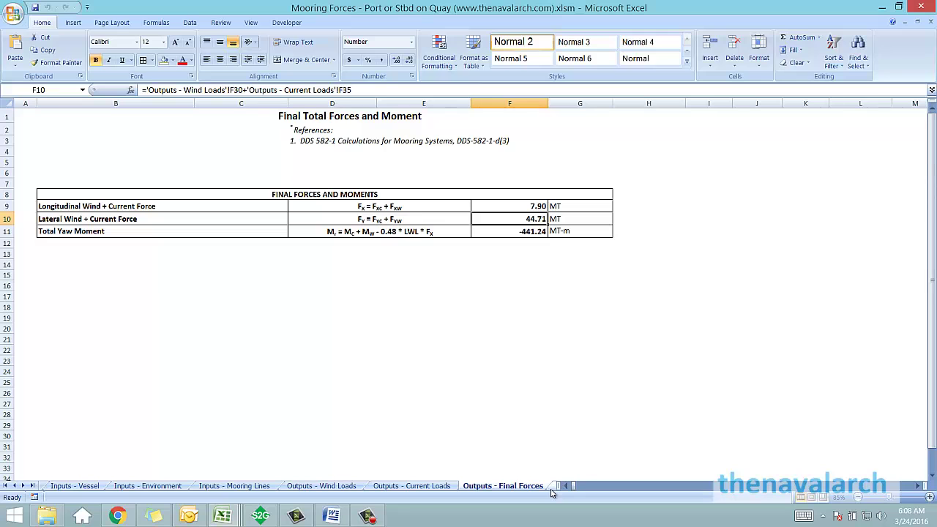
pyautogui.hotkey('ctrl', 'pagedown')
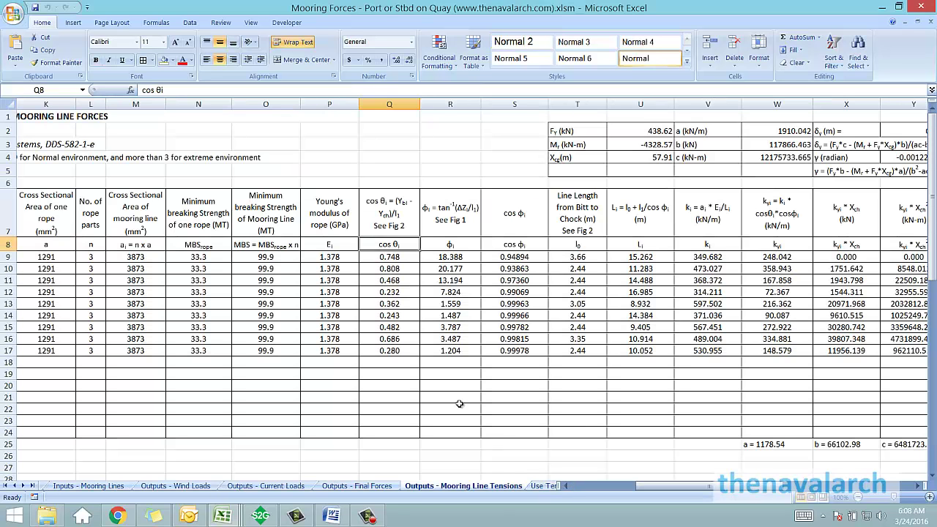
pyautogui.click(45, 246)
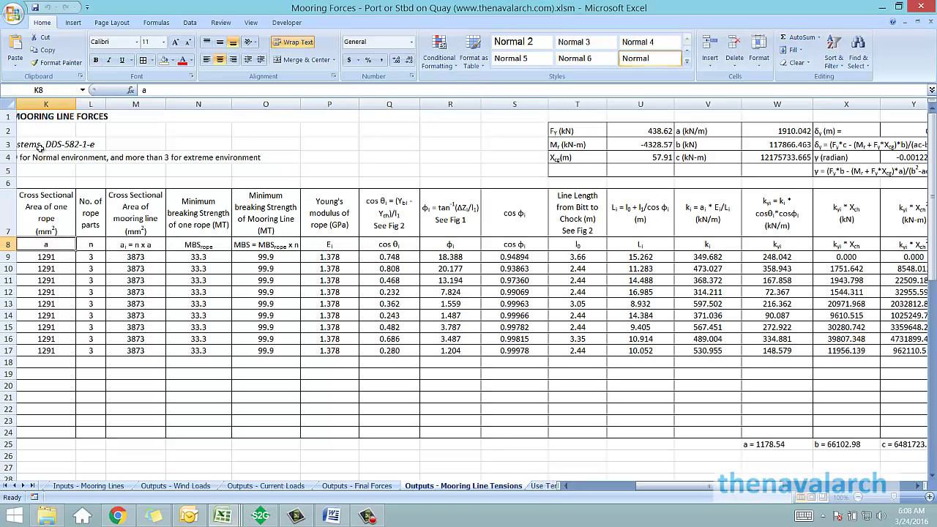
# Step: Scroll the Mooring Line Tensions sheet right to the plan view near column AE, then show the first sheet tabs
pyautogui.click(34, 148)
pyautogui.moveTo(587, 492); pyautogui.dragTo(762, 487)
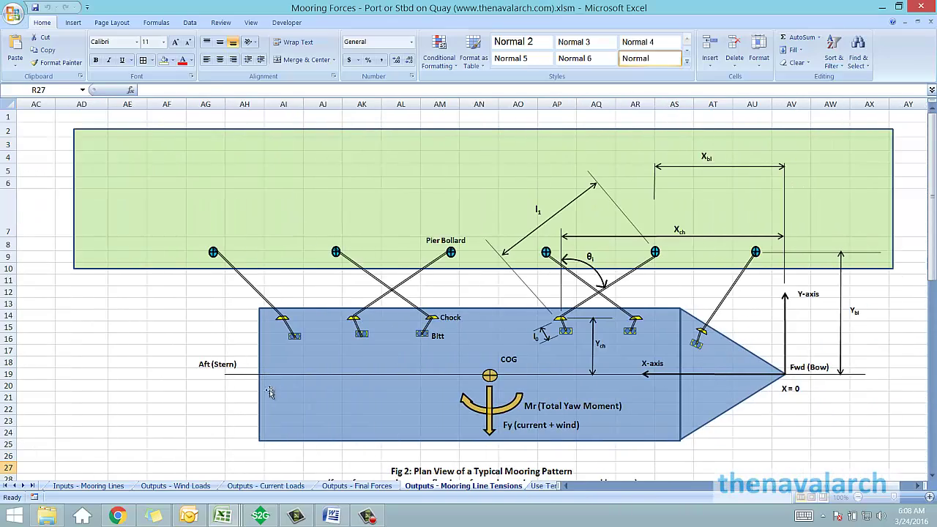
pyautogui.click(6, 485)
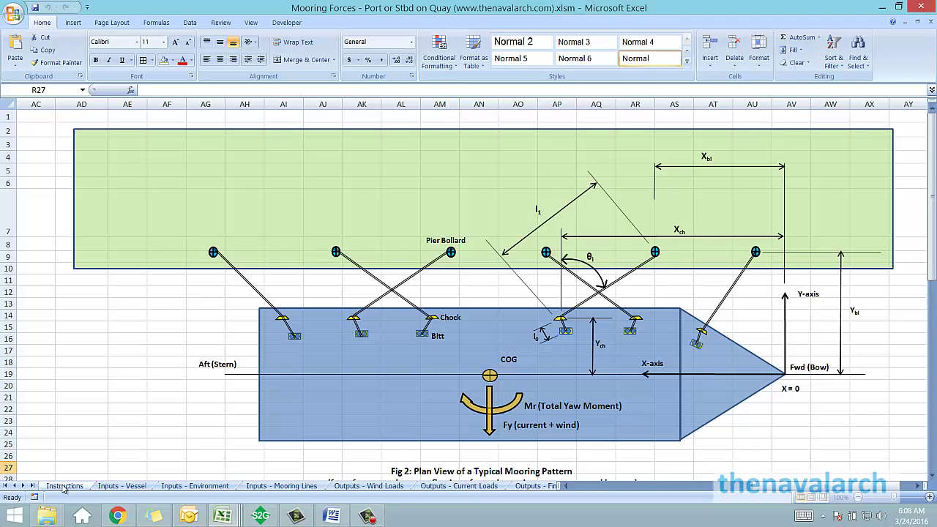
# Step: Open the Instructions sheet and scroll to the mooring-line plan and ship-chock-pier sectional diagrams
pyautogui.click(65, 486)
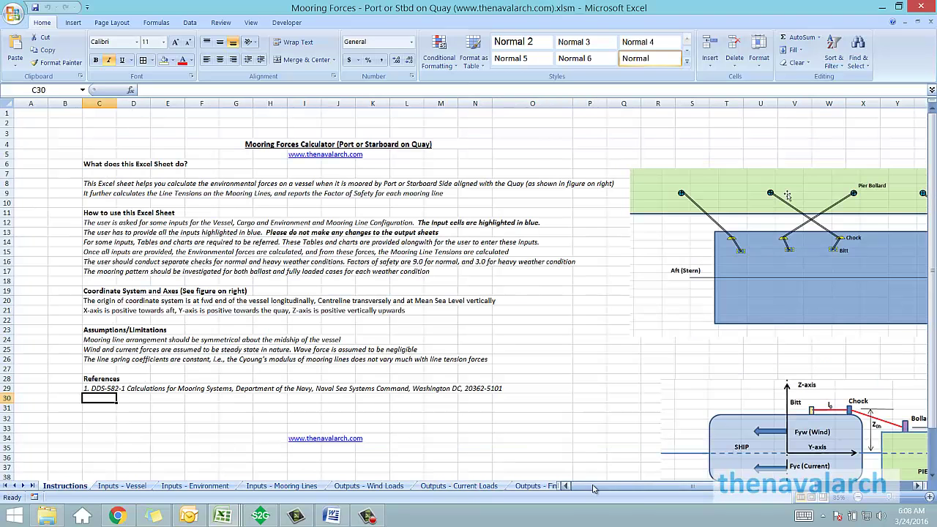
pyautogui.moveTo(608, 487); pyautogui.dragTo(672, 483)
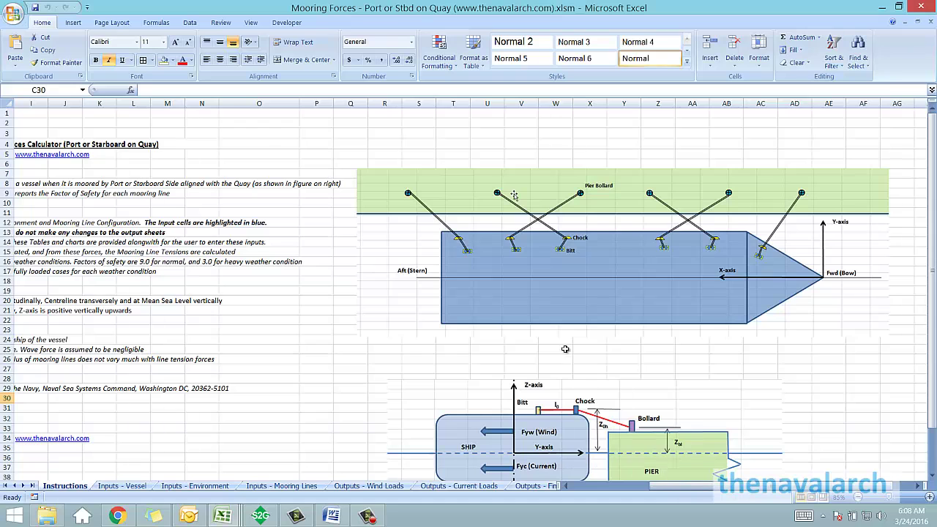
pyautogui.scroll(-3, 566, 351)
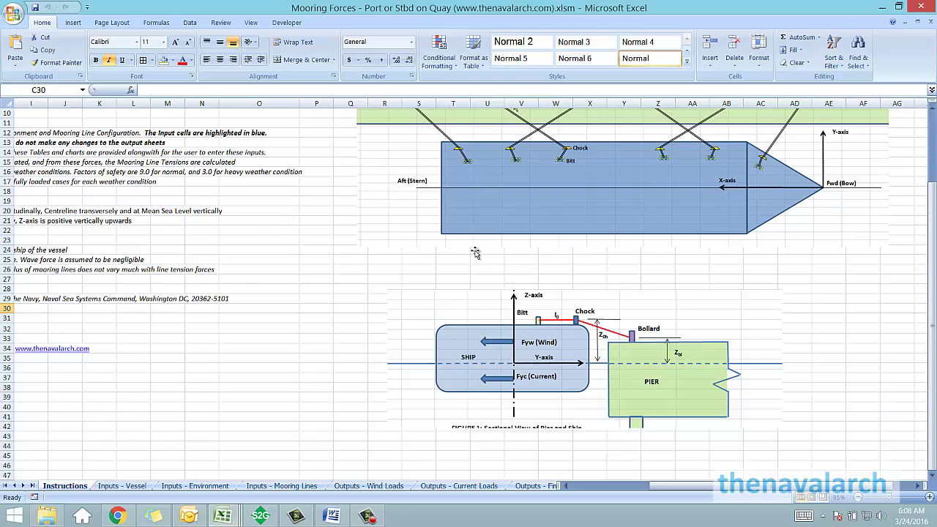
pyautogui.click(582, 488)
pyautogui.hscroll(5, 594, 494)
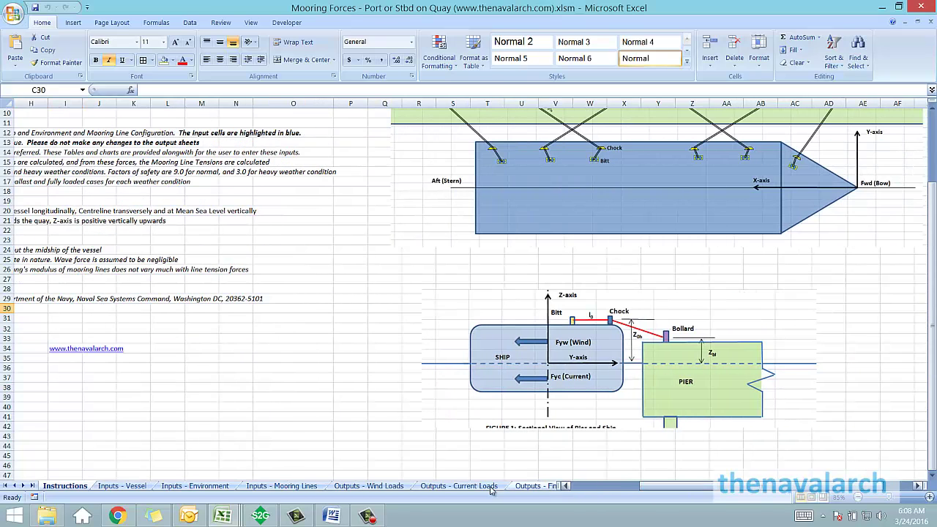